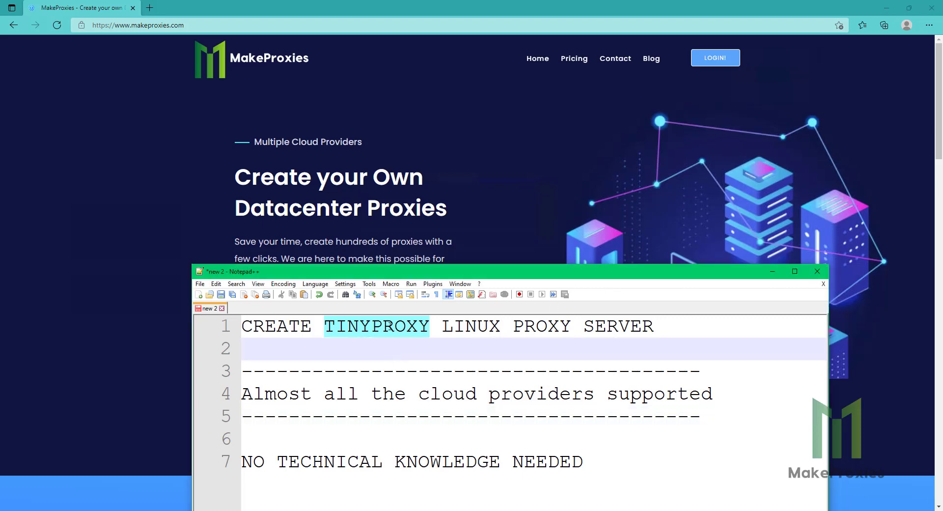
- Highlight TINYPROXY and the NO TECHNICAL KNOWLEDGE NEEDED line in the Notepad++ notes
{"action": "double_click", "coordinate": [390, 326]}
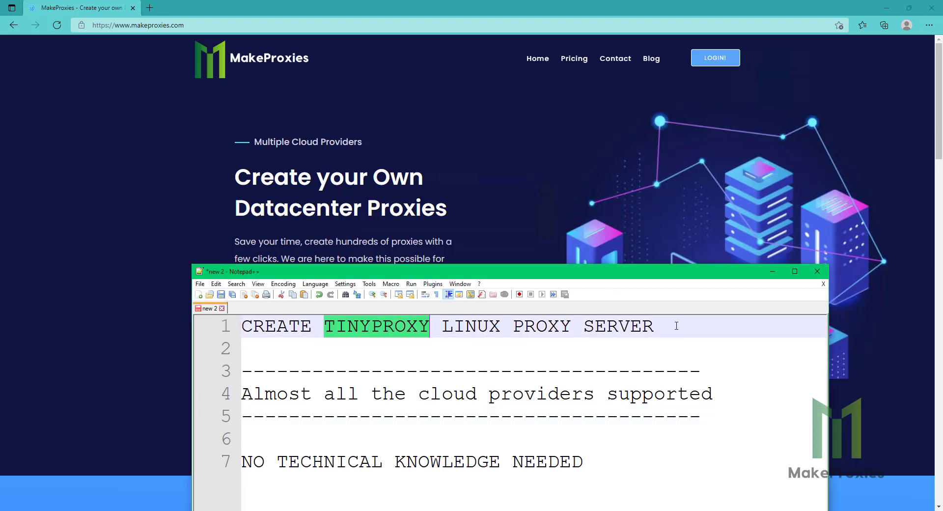
{"action": "left_click", "coordinate": [650, 460]}
{"action": "triple_click", "coordinate": [413, 462]}
- Switch from the notes to the MakeProxies homepage and sign in to the dashboard
{"action": "key", "text": "alt+Tab"}
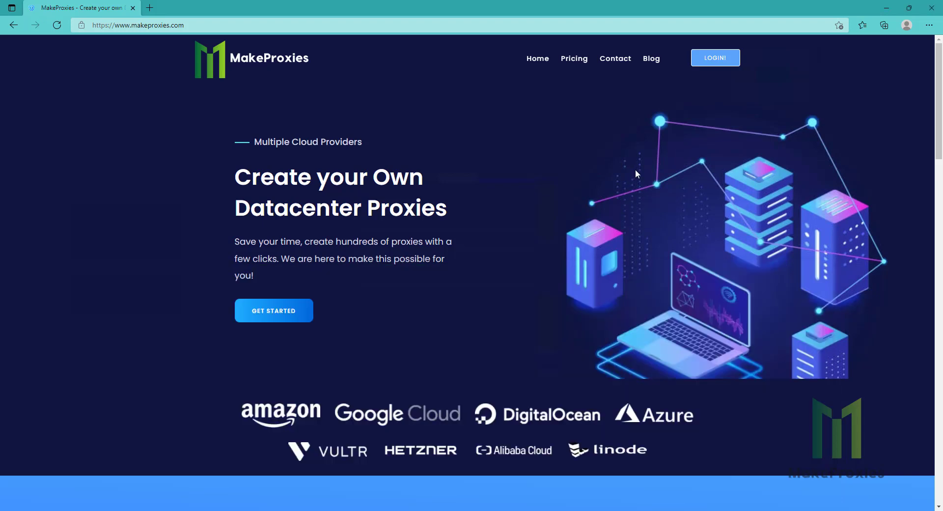
{"action": "scroll", "coordinate": [635, 168], "scroll_direction": "down", "scroll_amount": 3}
{"action": "scroll", "coordinate": [387, 217], "scroll_direction": "down", "scroll_amount": 1}
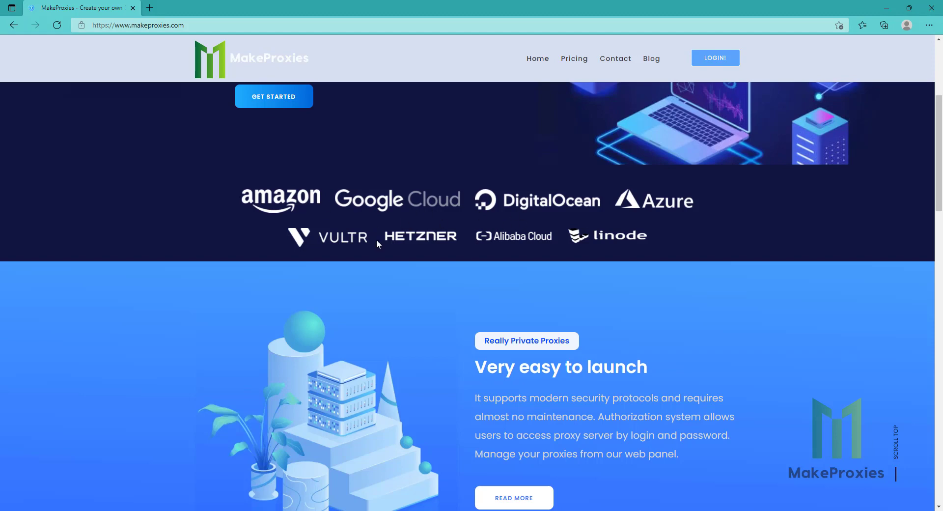
{"action": "left_click", "coordinate": [715, 58]}
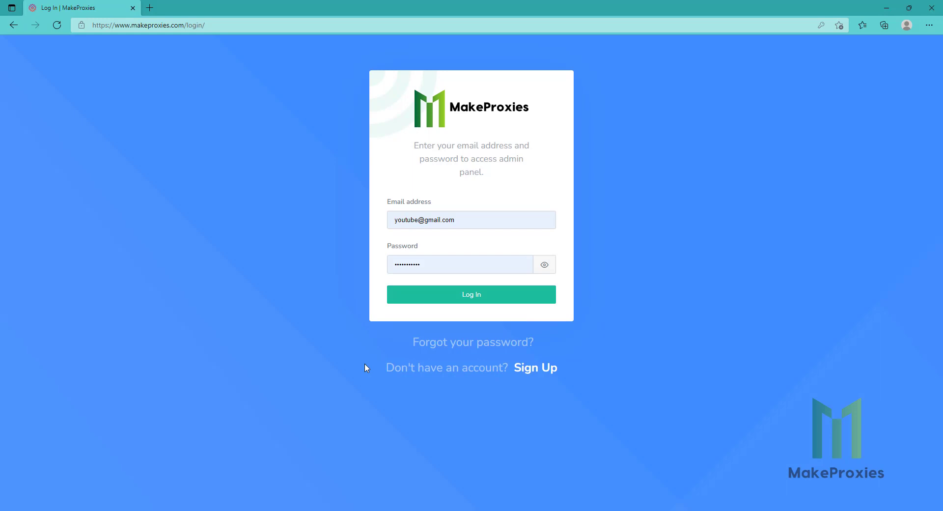
{"action": "left_click_drag", "start_coordinate": [364, 367], "coordinate": [509, 370]}
{"action": "left_click", "coordinate": [464, 293]}
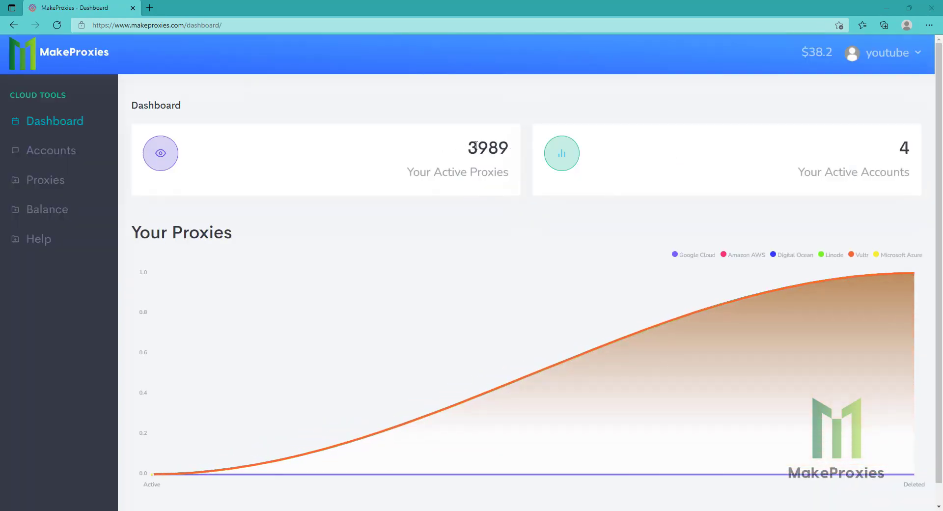
- Highlight the dashboard counts of 3989 active proxies and 4 active accounts
{"action": "left_click_drag", "start_coordinate": [466, 149], "coordinate": [515, 188]}
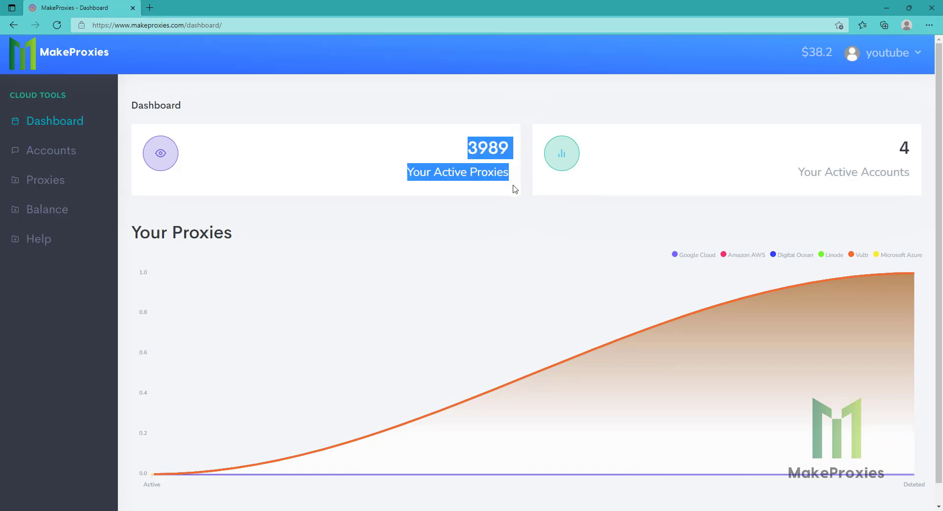
{"action": "left_click_drag", "start_coordinate": [866, 154], "coordinate": [912, 181]}
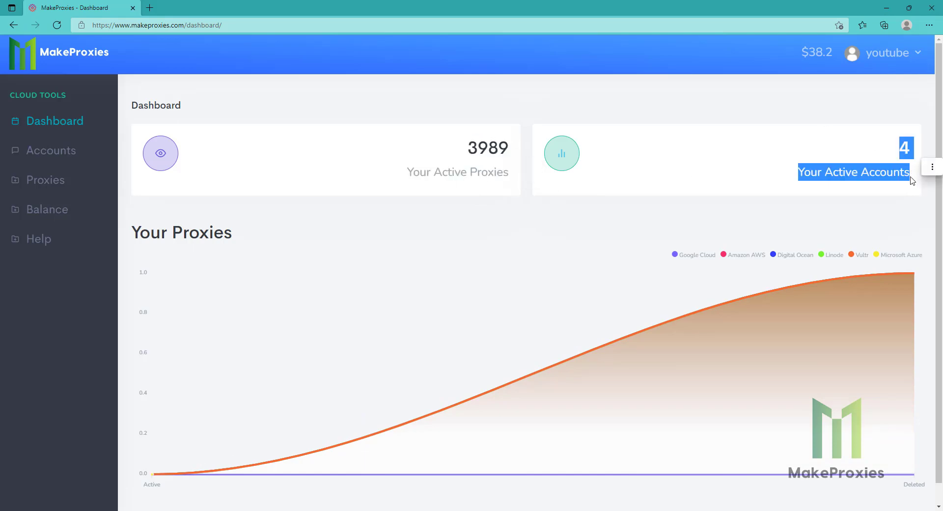
{"action": "left_click", "coordinate": [53, 151]}
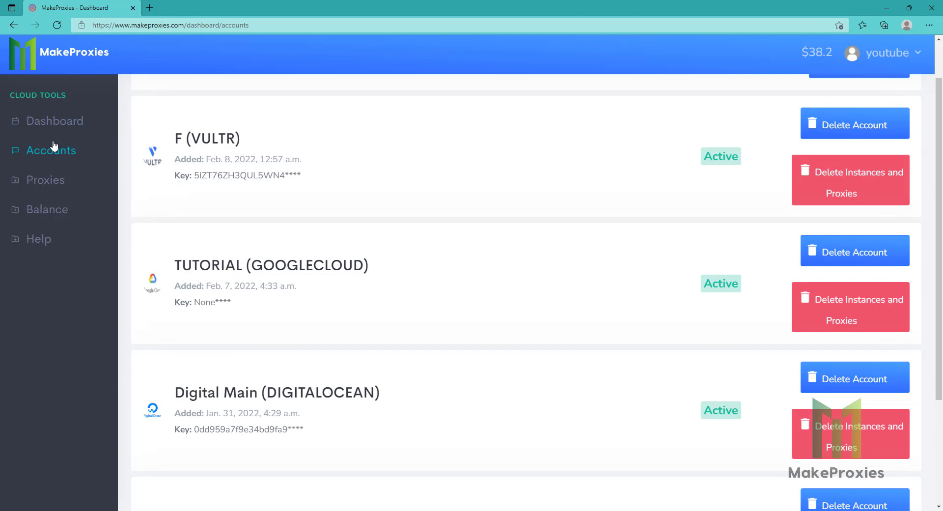
{"action": "scroll", "coordinate": [472, 221], "scroll_direction": "up", "scroll_amount": 2}
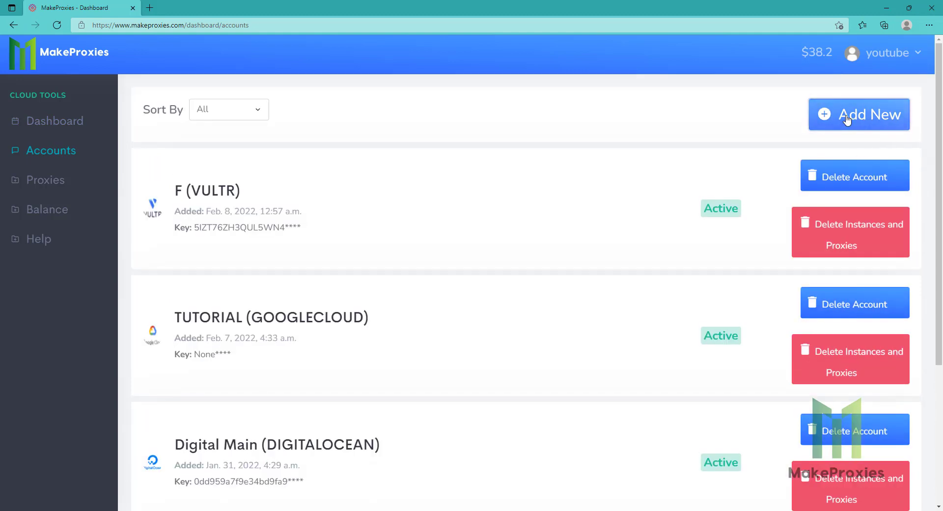
{"action": "left_click", "coordinate": [847, 120]}
{"action": "scroll", "coordinate": [469, 168], "scroll_direction": "down", "scroll_amount": 2}
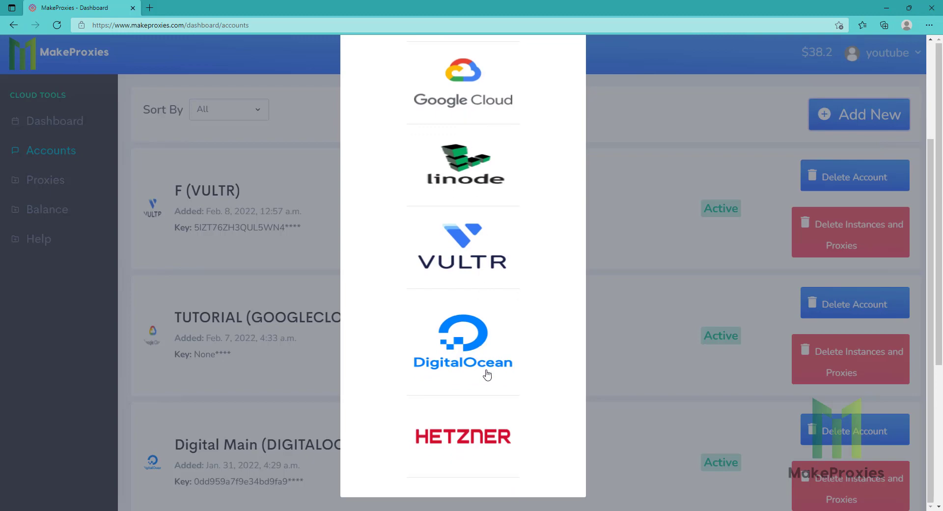
{"action": "scroll", "coordinate": [482, 346], "scroll_direction": "up", "scroll_amount": 2}
{"action": "scroll", "coordinate": [482, 375], "scroll_direction": "down", "scroll_amount": 2}
{"action": "left_click", "coordinate": [468, 431]}
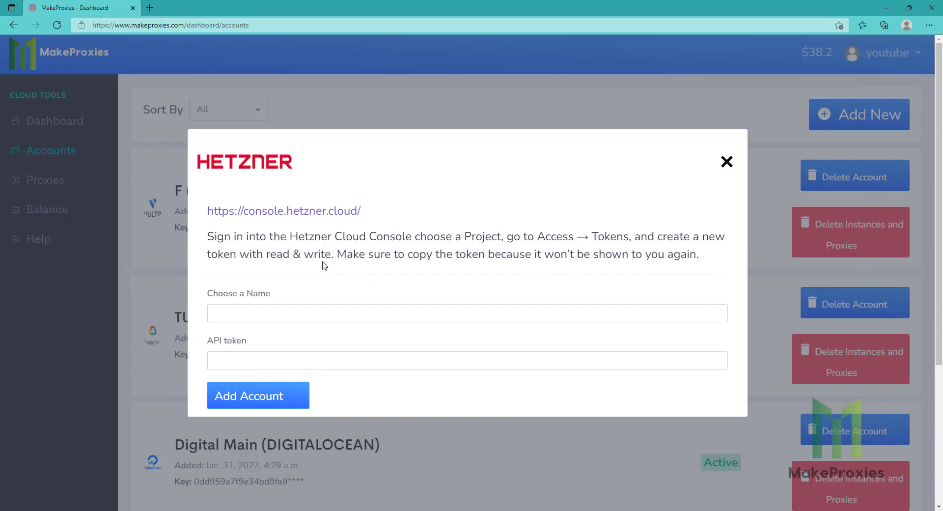
{"action": "left_click_drag", "start_coordinate": [247, 339], "coordinate": [207, 340]}
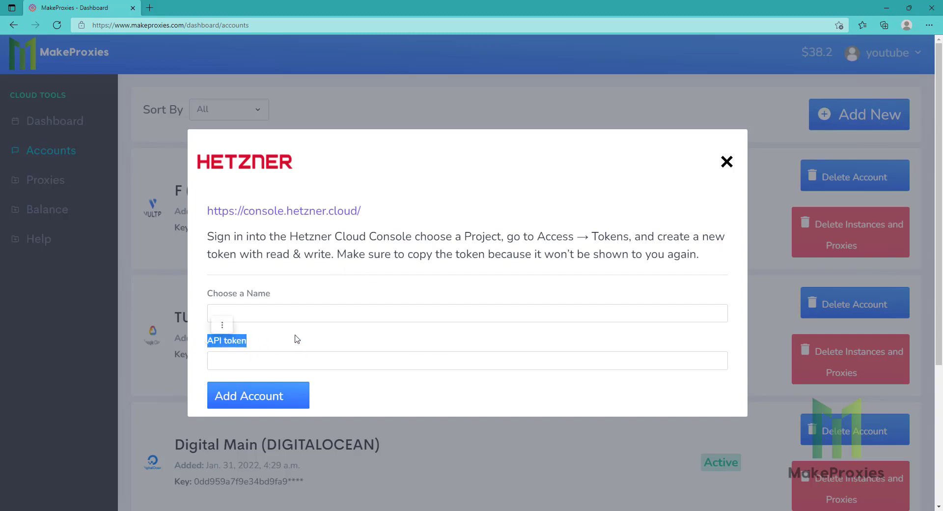
{"action": "left_click", "coordinate": [346, 335]}
{"action": "left_click", "coordinate": [726, 161]}
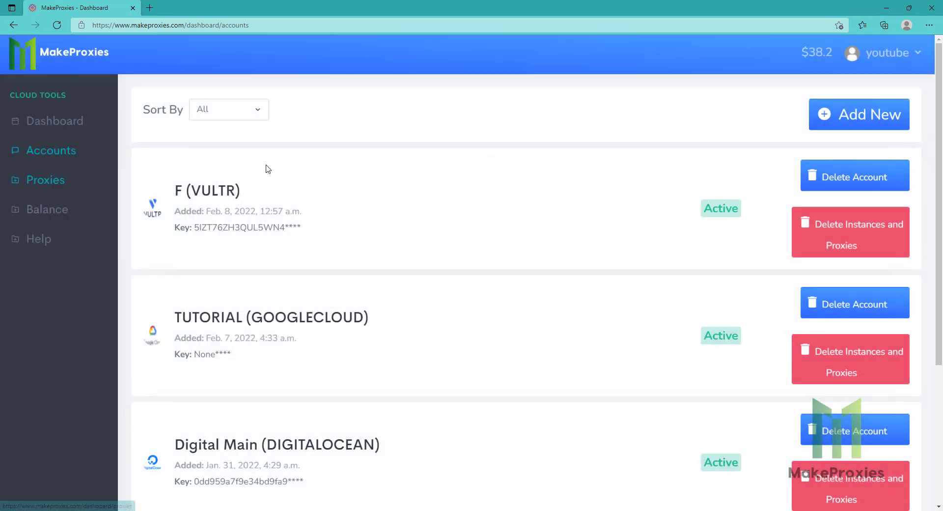
{"action": "left_click", "coordinate": [859, 114]}
{"action": "scroll", "coordinate": [482, 315], "scroll_direction": "down", "scroll_amount": 3}
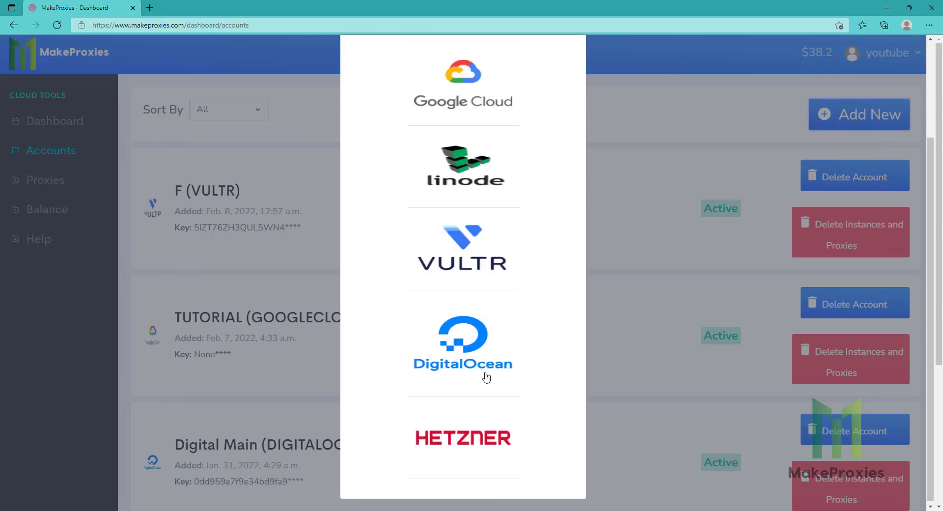
{"action": "scroll", "coordinate": [464, 367], "scroll_direction": "up", "scroll_amount": 3}
{"action": "left_click", "coordinate": [564, 68]}
- Start a new proxy order from the proxies list on the Main (AWS) account
{"action": "left_click", "coordinate": [46, 180]}
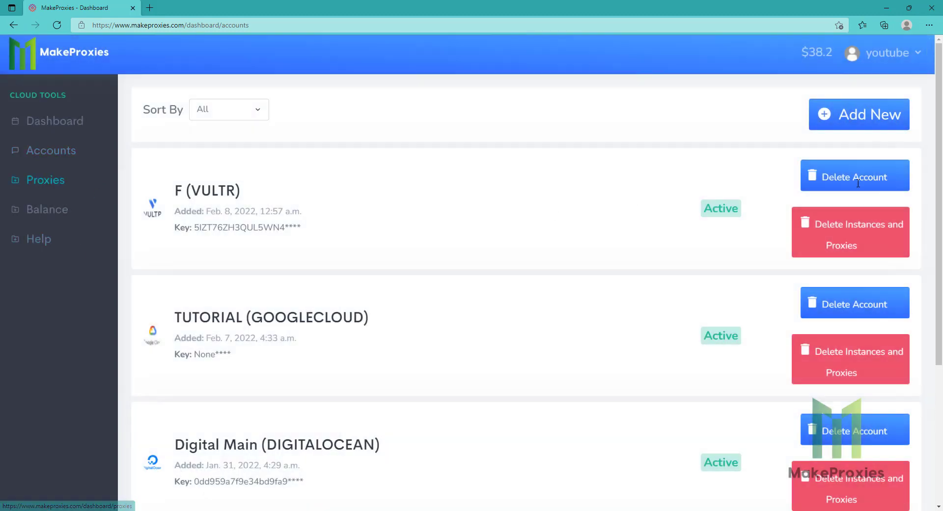
{"action": "left_click", "coordinate": [835, 75]}
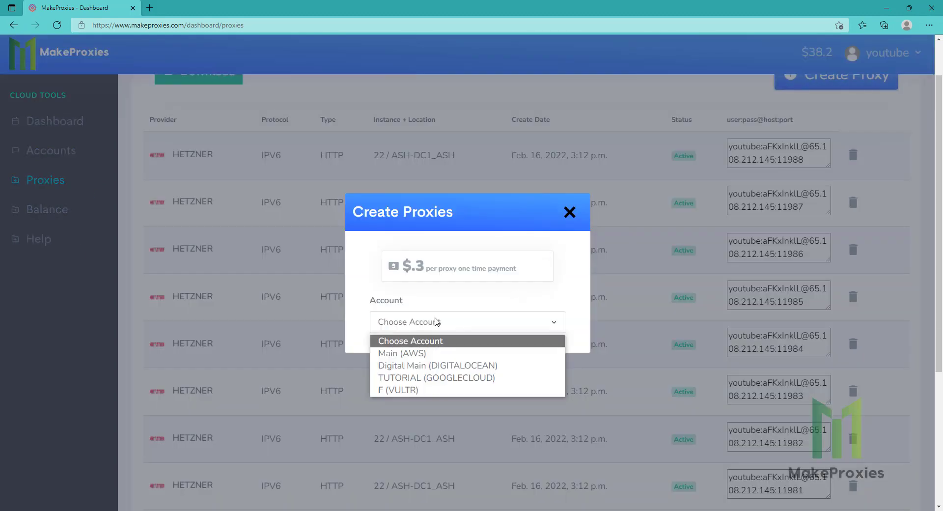
{"action": "left_click", "coordinate": [437, 322]}
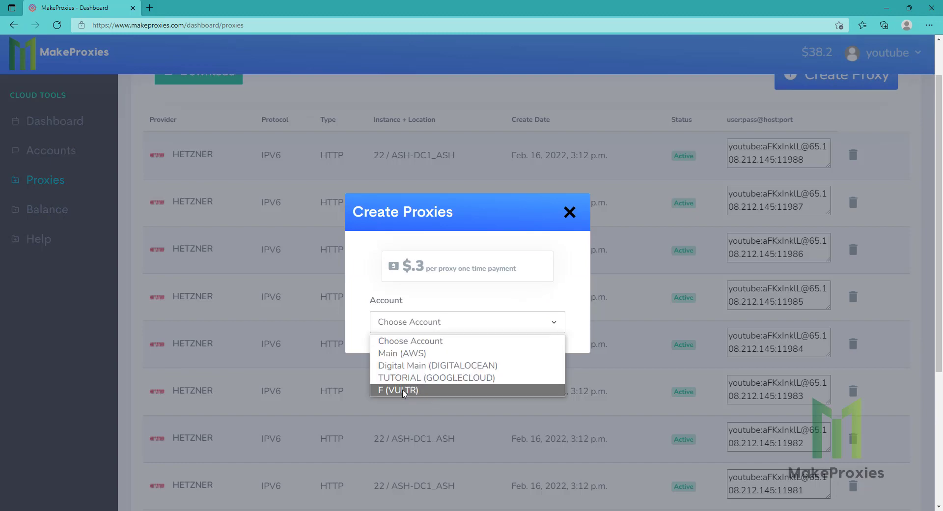
{"action": "left_click", "coordinate": [422, 355]}
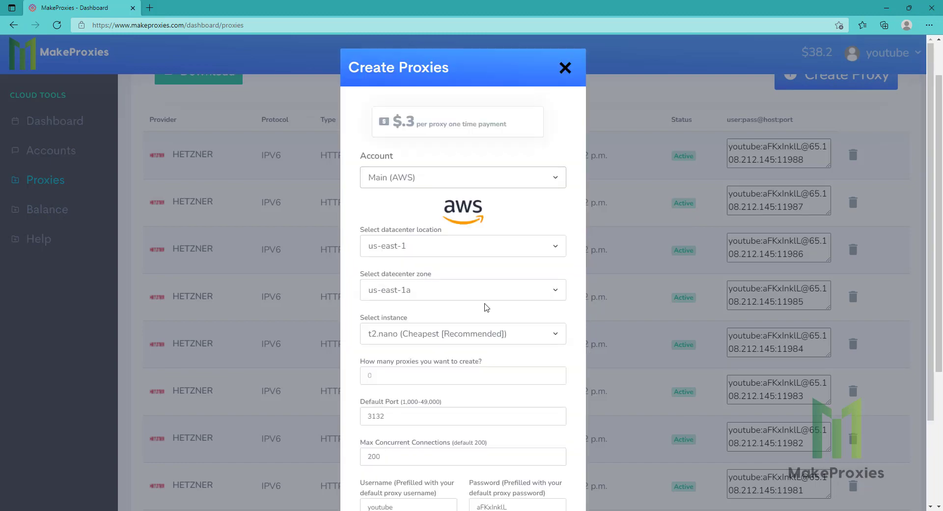
{"action": "scroll", "coordinate": [431, 232], "scroll_direction": "down", "scroll_amount": 3}
- Keep location us-east-1, zone us-east-1a and instance type t2.nano for the AWS order
{"action": "left_click", "coordinate": [419, 174]}
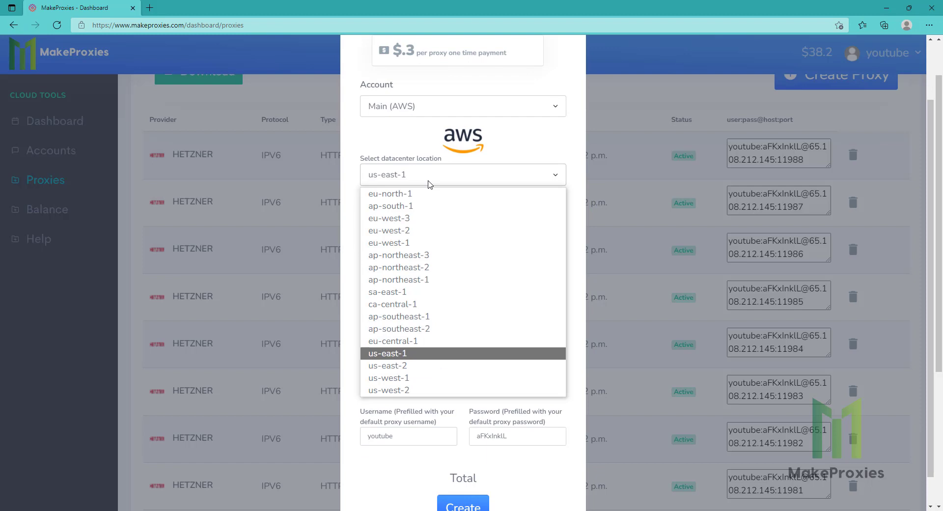
{"action": "left_click", "coordinate": [483, 192]}
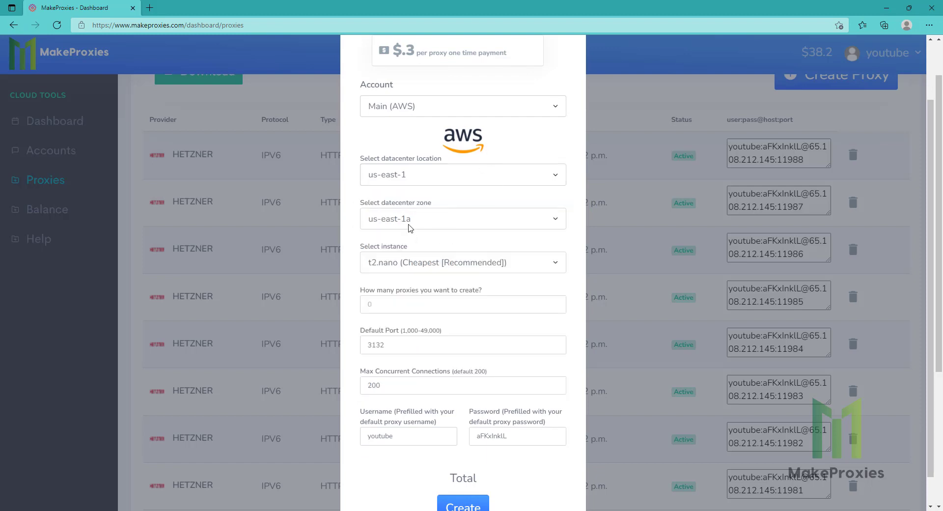
{"action": "left_click", "coordinate": [405, 219]}
{"action": "left_click", "coordinate": [462, 205]}
{"action": "left_click", "coordinate": [416, 264]}
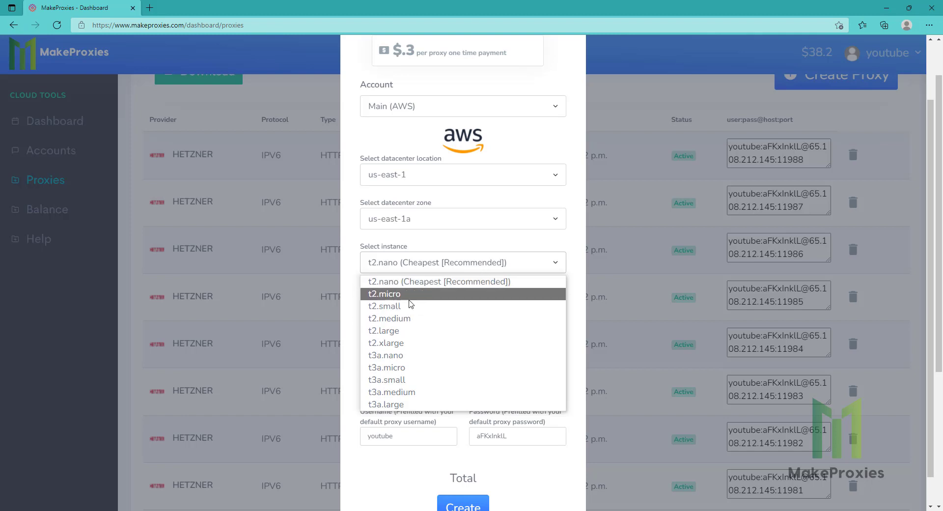
{"action": "left_click", "coordinate": [464, 281]}
{"action": "type", "text": "5"}
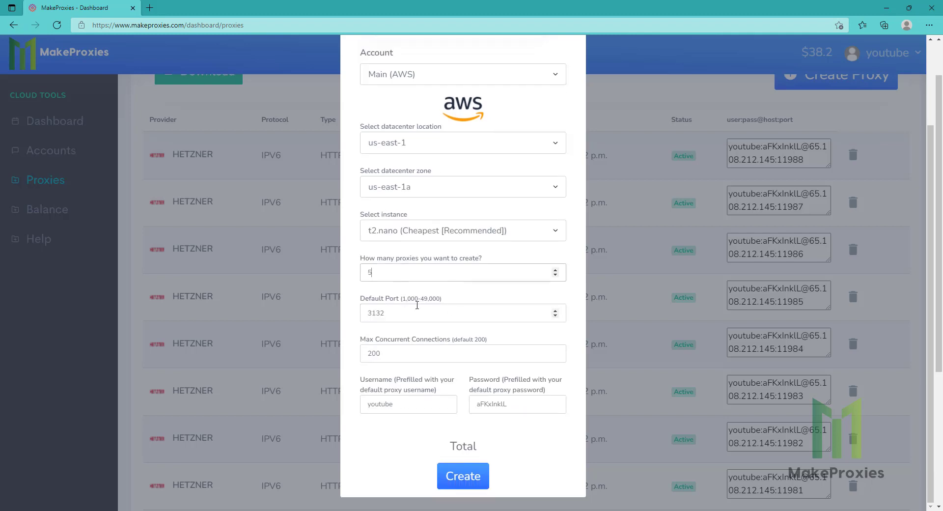
- Review the port field's 1,000-49,000 range and submit the order for five AWS proxies
{"action": "key", "text": "Tab"}
{"action": "type", "text": "777"}
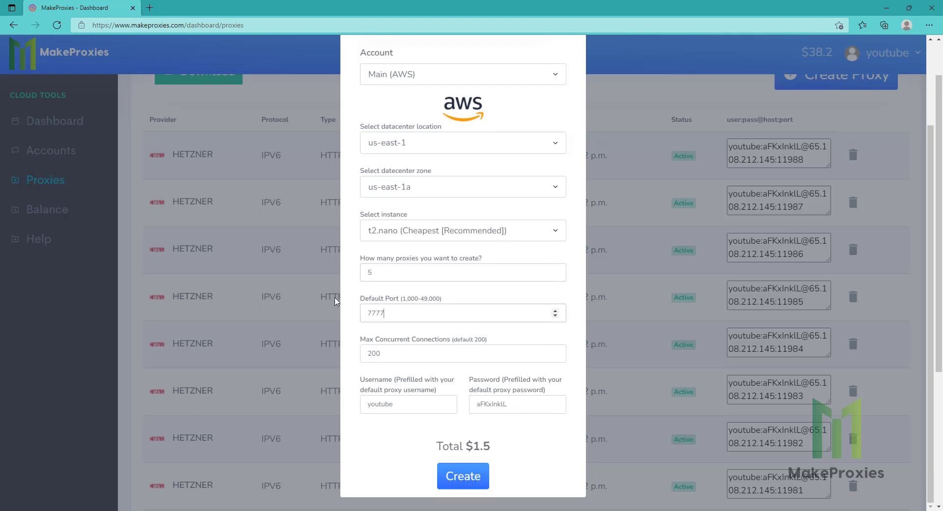
{"action": "left_click_drag", "start_coordinate": [402, 298], "coordinate": [439, 300]}
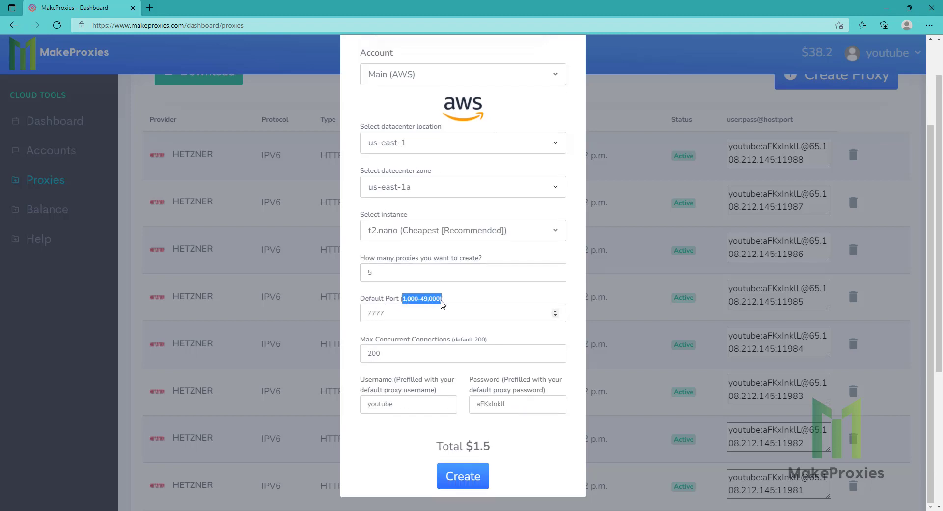
{"action": "left_click", "coordinate": [427, 434]}
{"action": "left_click", "coordinate": [473, 478]}
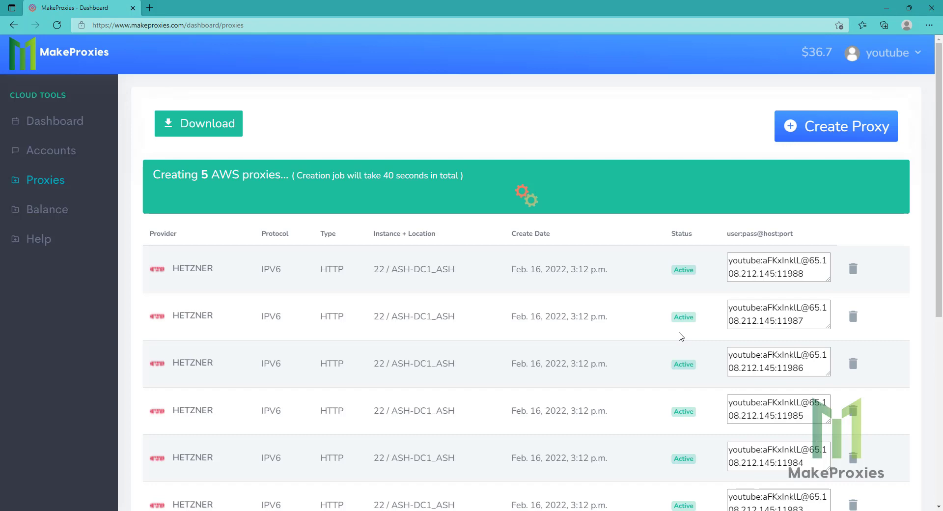
- Start a new order on the TUTORIAL (GOOGLECLOUD) account with quantity 2
{"action": "left_click", "coordinate": [836, 126]}
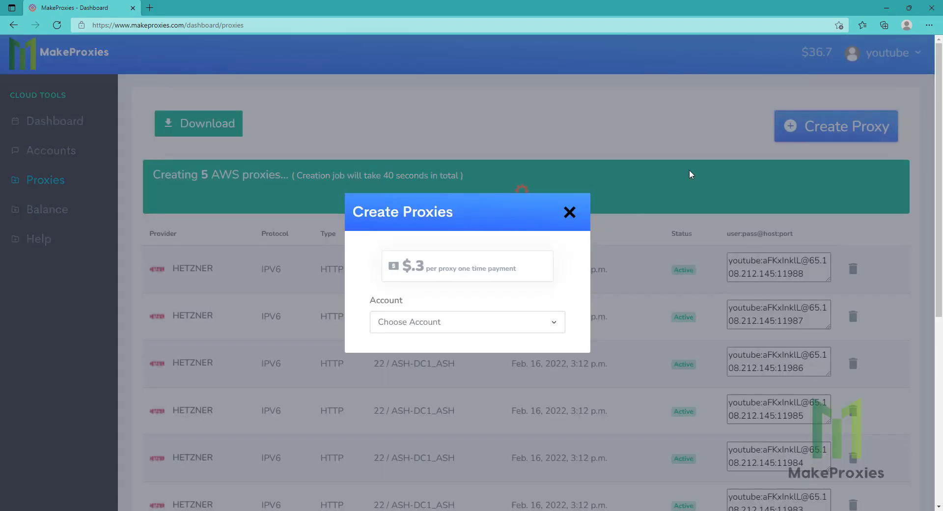
{"action": "left_click", "coordinate": [479, 322]}
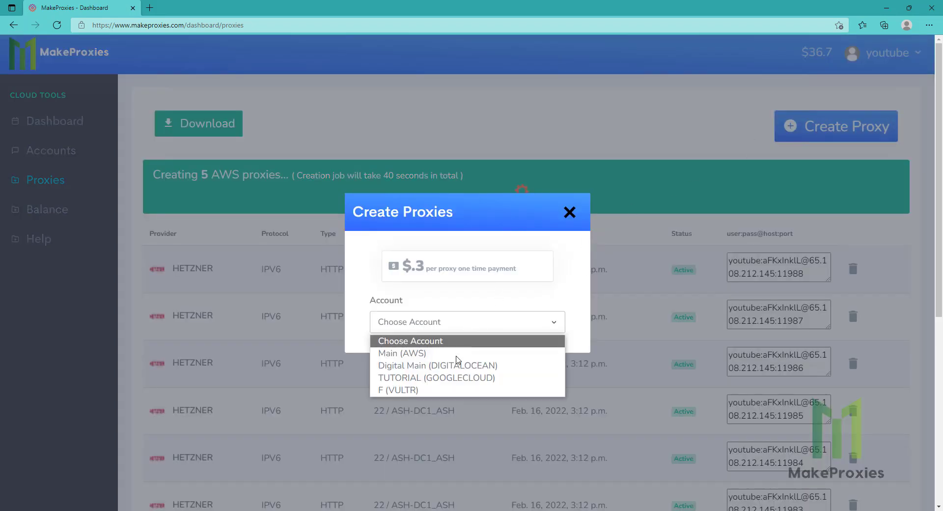
{"action": "left_click", "coordinate": [417, 390]}
{"action": "scroll", "coordinate": [429, 347], "scroll_direction": "down", "scroll_amount": 5}
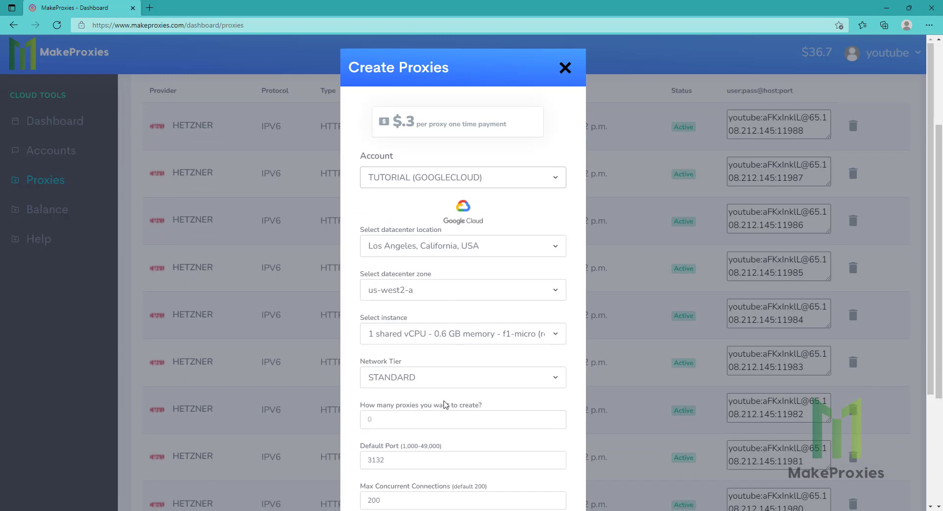
{"action": "scroll", "coordinate": [429, 346], "scroll_direction": "down", "scroll_amount": 2}
{"action": "left_click", "coordinate": [423, 277]}
{"action": "type", "text": "2"}
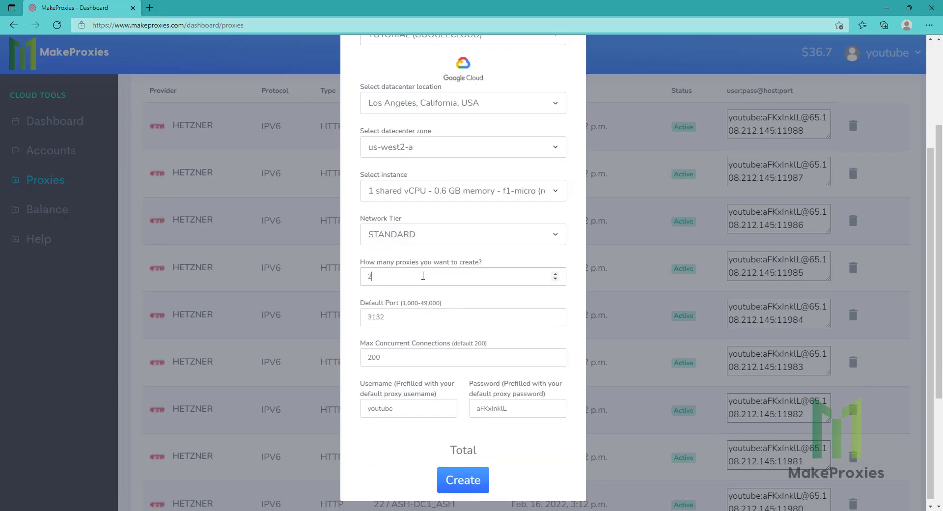
- Set network tier PREMIUM and location Salt Lake City, Utah, and submit the Google Cloud order
{"action": "left_click", "coordinate": [429, 235]}
{"action": "left_click", "coordinate": [398, 264]}
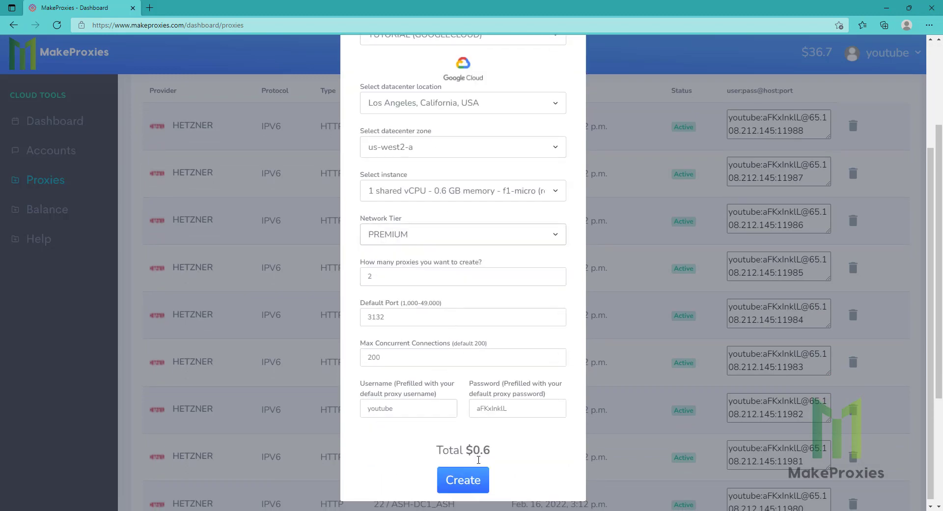
{"action": "left_click", "coordinate": [417, 103]}
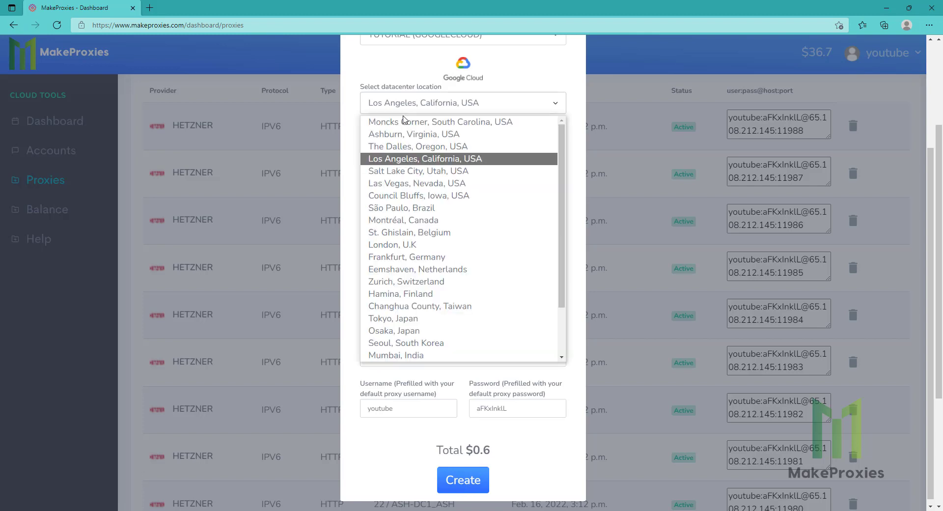
{"action": "left_click", "coordinate": [419, 171]}
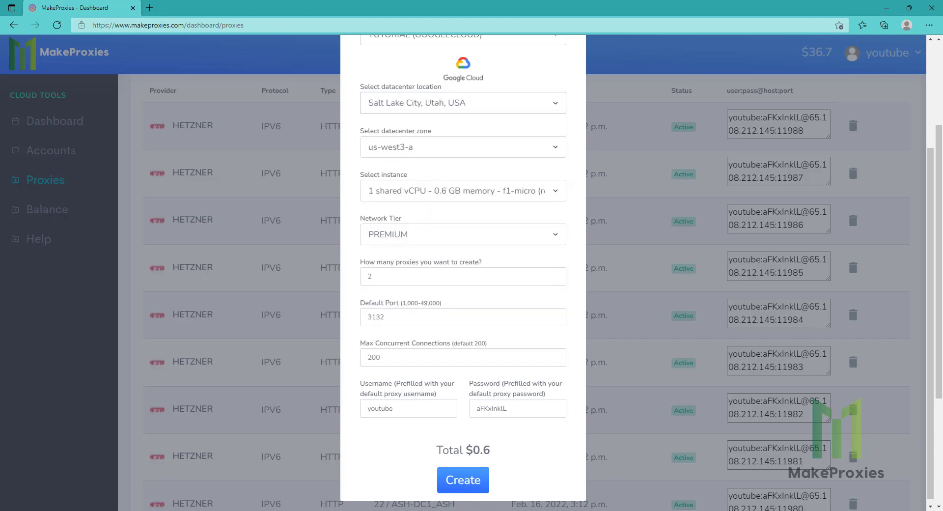
{"action": "left_click", "coordinate": [463, 480]}
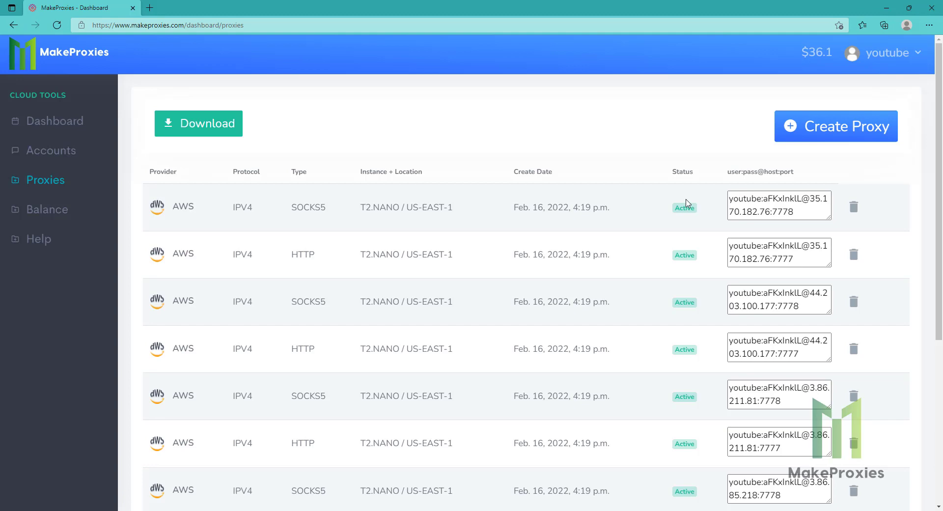
{"action": "scroll", "coordinate": [427, 250], "scroll_direction": "down", "scroll_amount": 4}
{"action": "scroll", "coordinate": [368, 294], "scroll_direction": "down", "scroll_amount": 1}
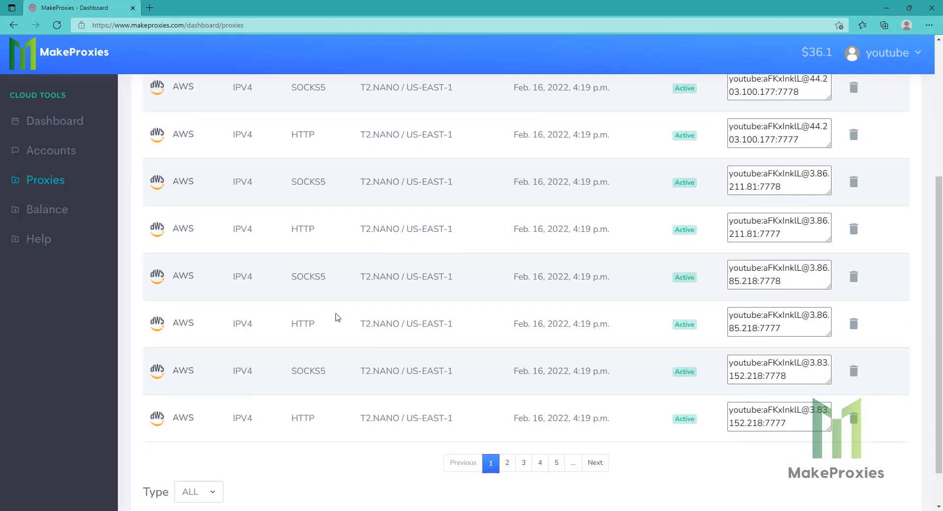
{"action": "scroll", "coordinate": [312, 309], "scroll_direction": "down", "scroll_amount": 2}
- Show the second page of the proxy list to review the new Google Cloud rows
{"action": "left_click", "coordinate": [507, 415]}
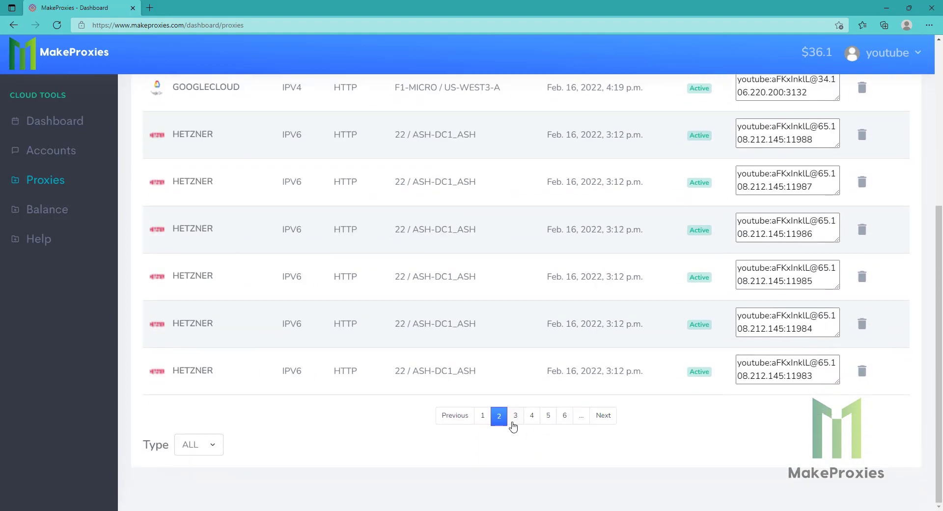
{"action": "scroll", "coordinate": [514, 425], "scroll_direction": "up", "scroll_amount": 5}
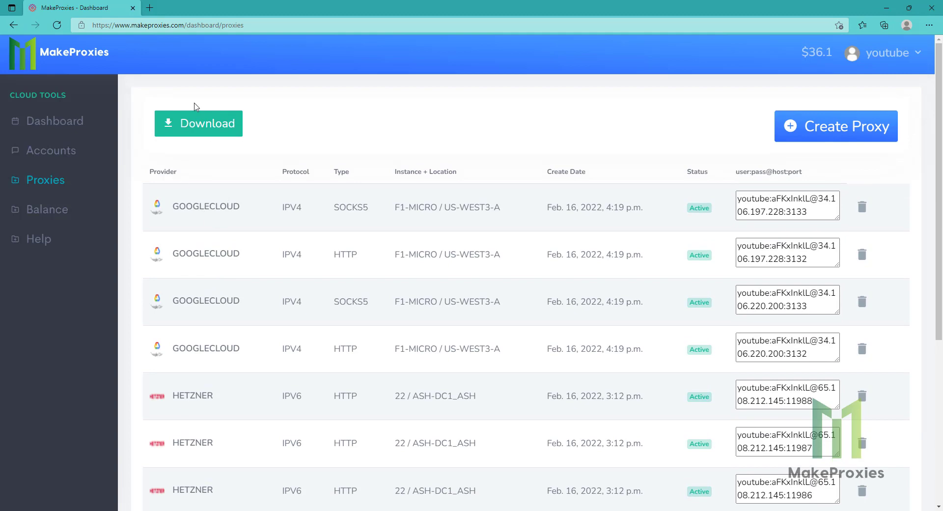
- Start a proxy download keeping host:port:user:pass format and all accounts
{"action": "left_click", "coordinate": [198, 123]}
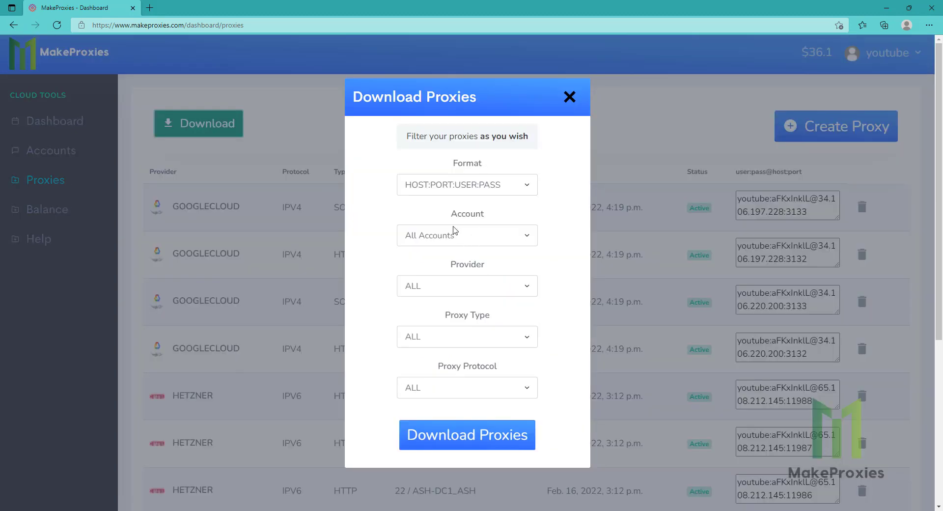
{"action": "left_click", "coordinate": [466, 192]}
{"action": "left_click", "coordinate": [450, 186]}
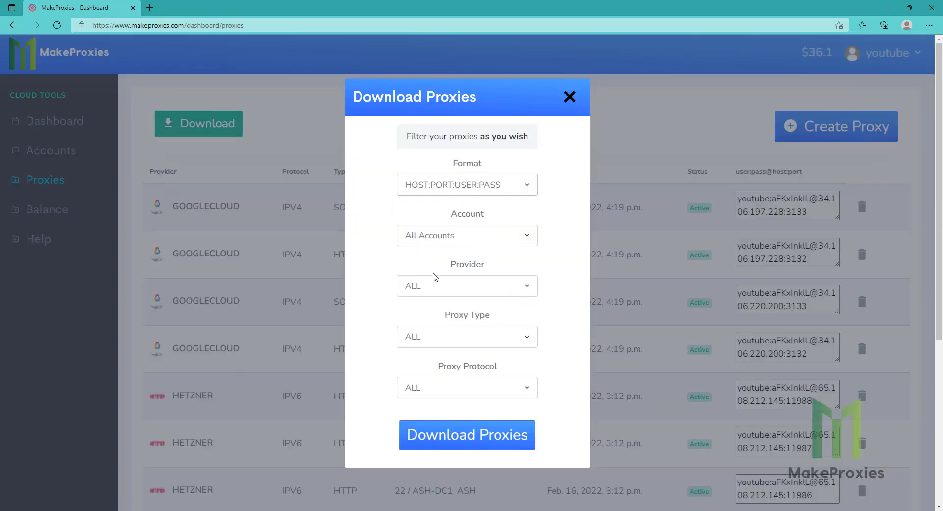
{"action": "left_click", "coordinate": [456, 240]}
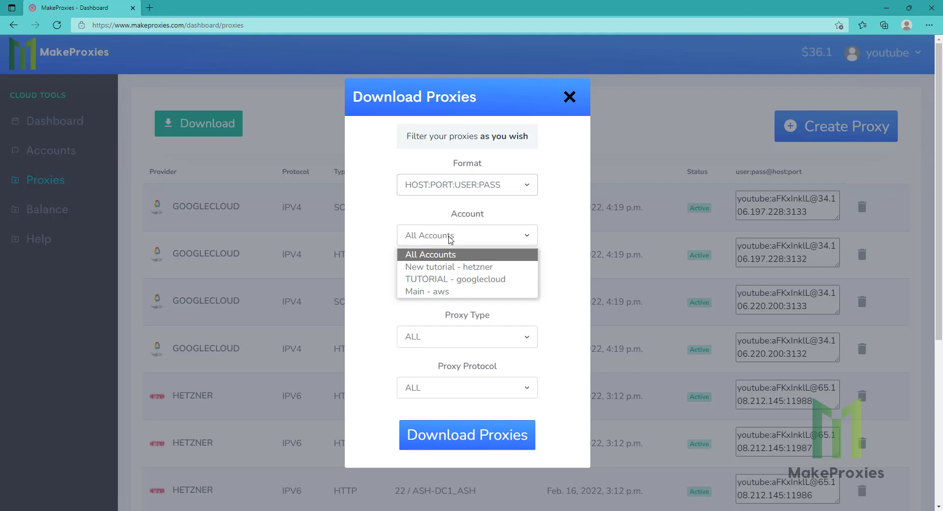
{"action": "left_click", "coordinate": [479, 237]}
- Limit the download to HTTP IPV4 proxies and download the filtered list
{"action": "left_click", "coordinate": [472, 337]}
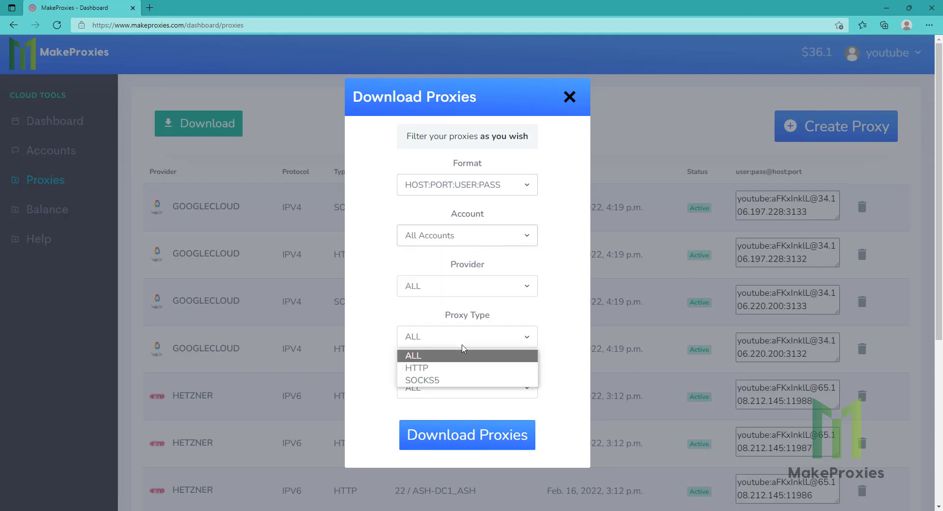
{"action": "left_click", "coordinate": [448, 369]}
{"action": "left_click", "coordinate": [450, 388]}
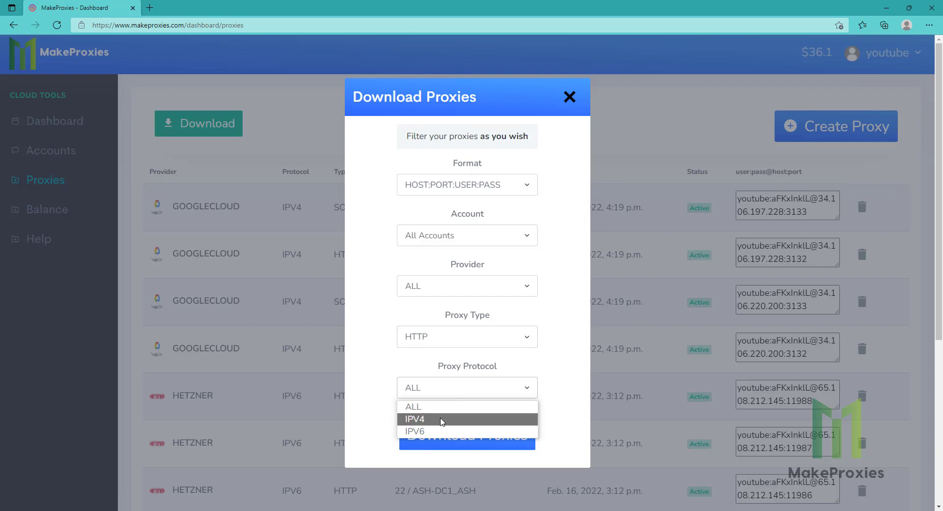
{"action": "left_click", "coordinate": [441, 419]}
{"action": "scroll", "coordinate": [479, 277], "scroll_direction": "down", "scroll_amount": 2}
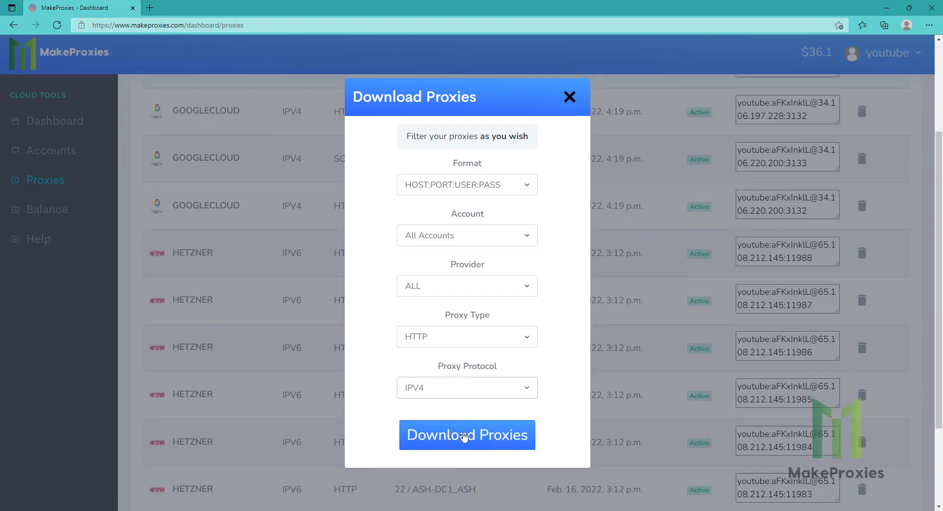
{"action": "left_click", "coordinate": [463, 436]}
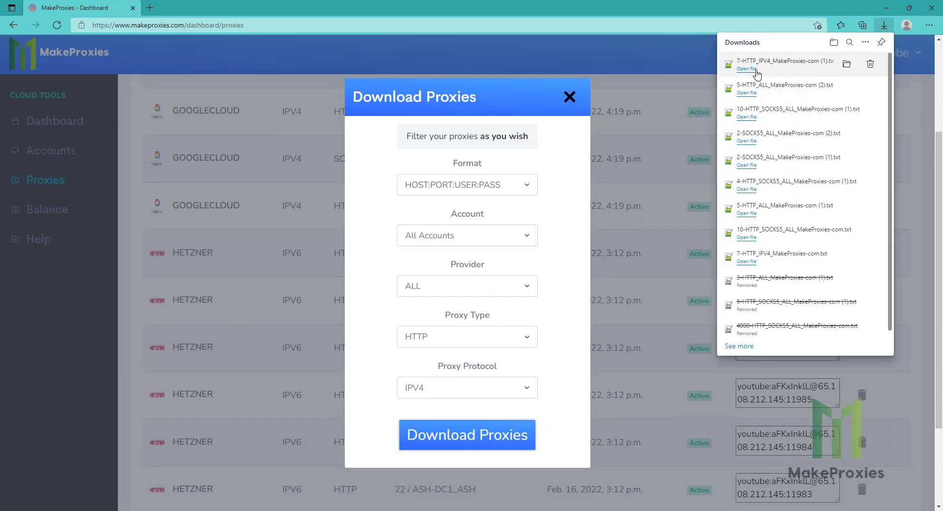
- Open the downloaded proxy txt in Notepad++ and launch the FOGLDN Proxy Tester
{"action": "left_click", "coordinate": [787, 63]}
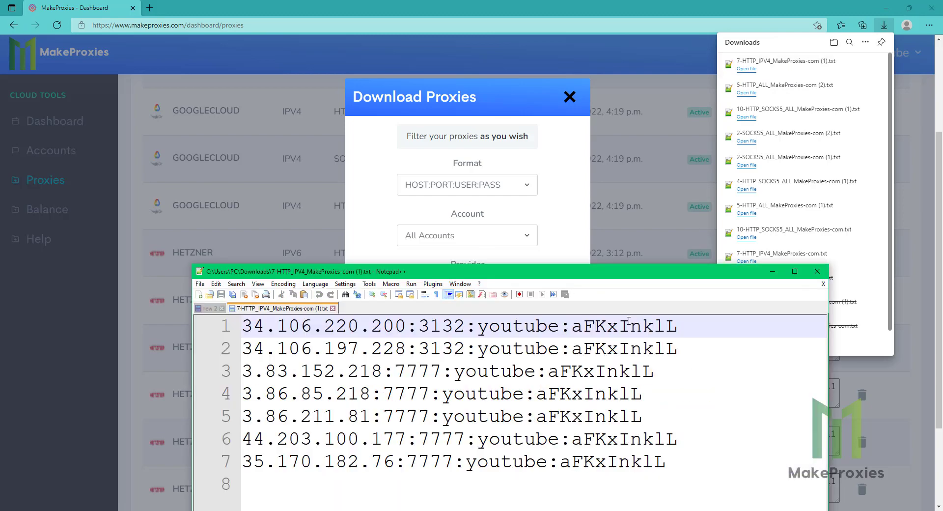
{"action": "mouse_move", "coordinate": [567, 273]}
{"action": "left_mouse_down"}
{"action": "mouse_move", "coordinate": [442, 277]}
{"action": "mouse_move", "coordinate": [566, 293]}
{"action": "left_mouse_up"}
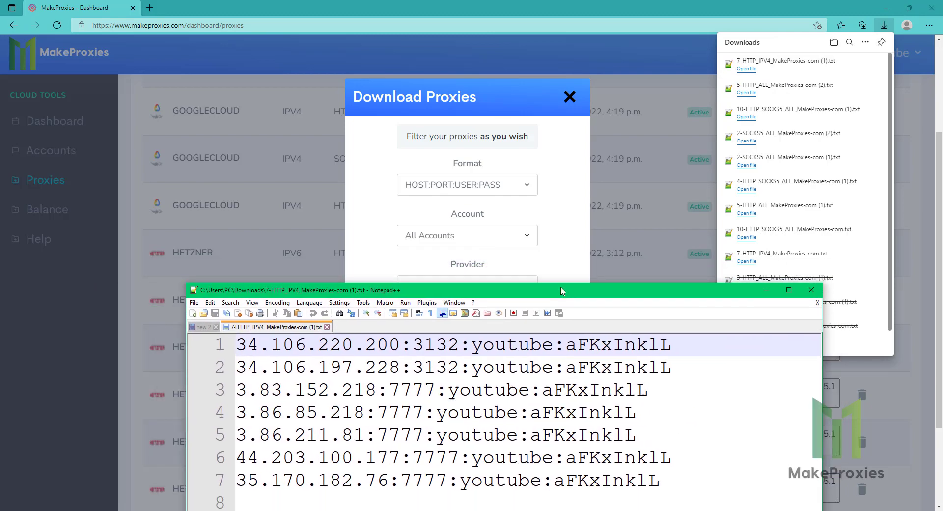
{"action": "left_click", "coordinate": [467, 184]}
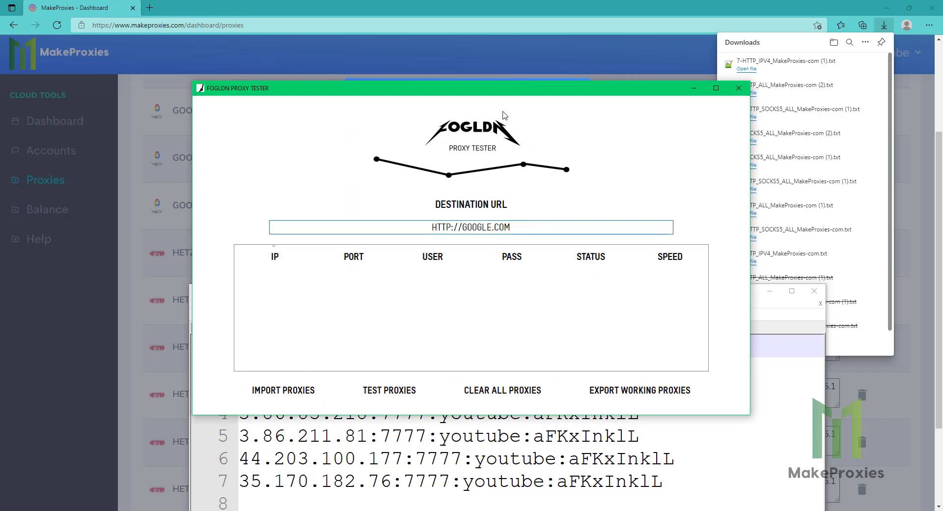
- Copy all seven proxy lines from the Notepad++ file
{"action": "left_click_drag", "start_coordinate": [504, 115], "coordinate": [508, 17]}
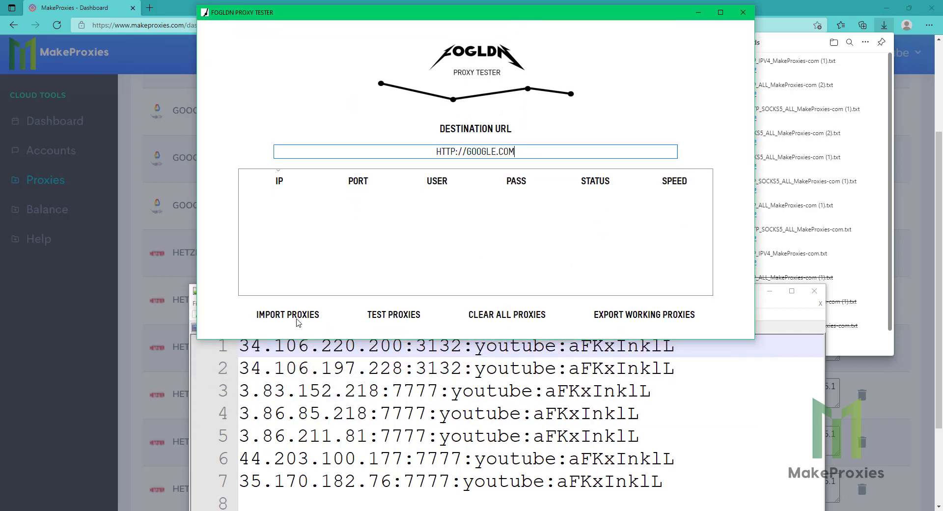
{"action": "left_click", "coordinate": [437, 435]}
{"action": "key", "text": "ctrl+a"}
{"action": "key", "text": "ctrl+c"}
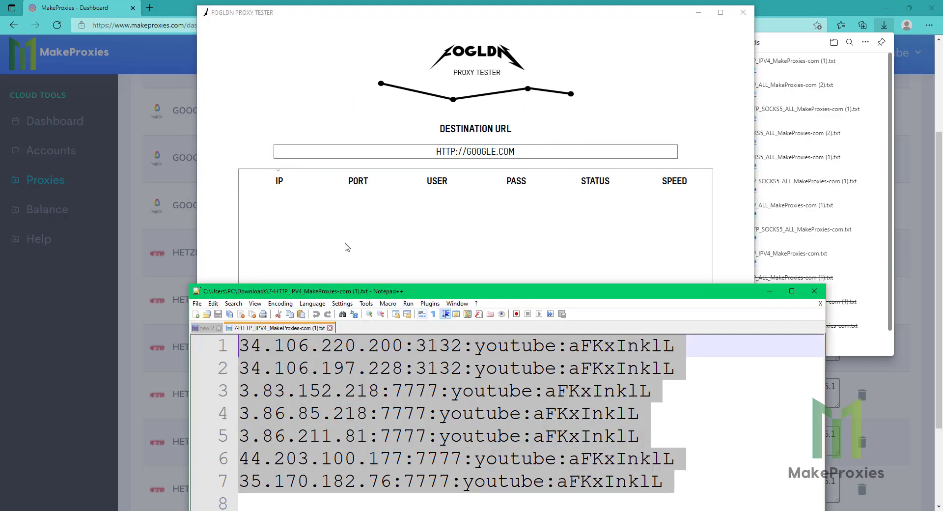
- Import the copied proxies into FOGLDN Proxy Tester and start testing them against google.com
{"action": "left_click", "coordinate": [348, 247]}
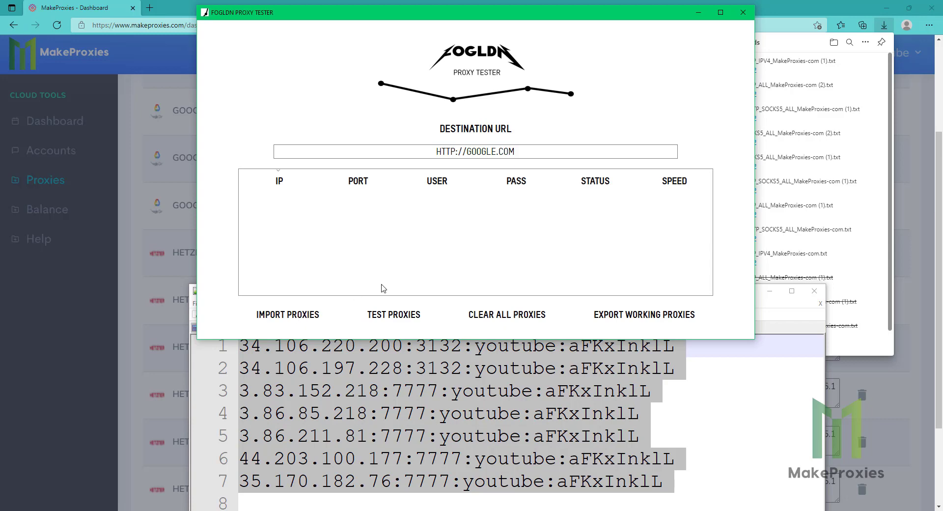
{"action": "left_click", "coordinate": [287, 314]}
{"action": "key", "text": "ctrl+v"}
{"action": "left_click", "coordinate": [476, 262]}
{"action": "left_click", "coordinate": [394, 315]}
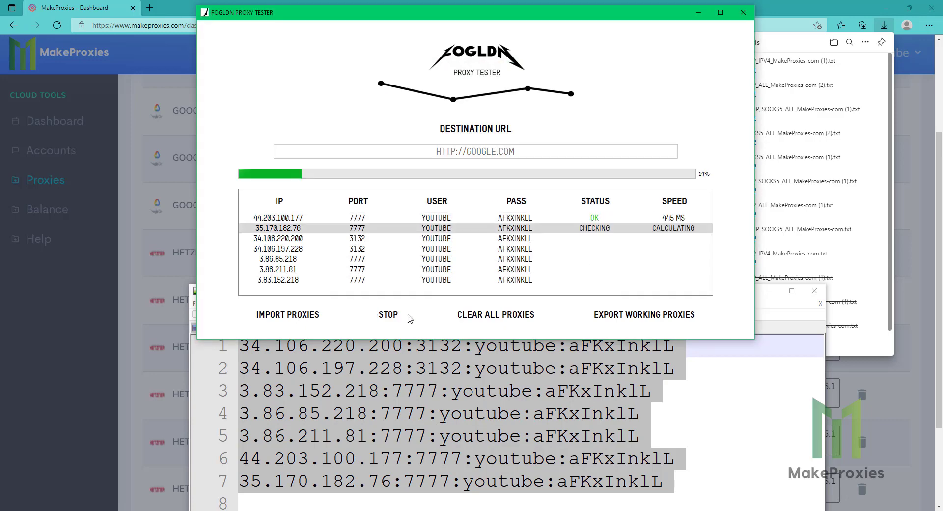